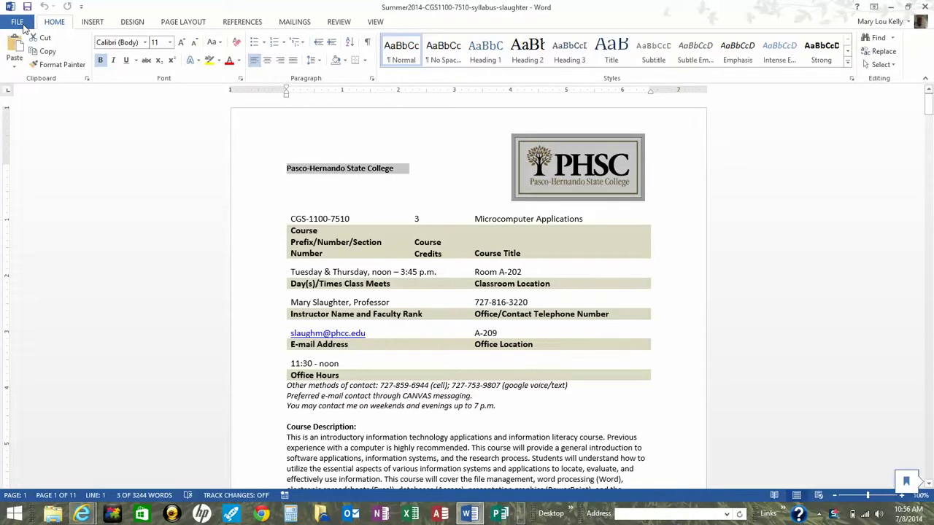
Step: Open the print settings for the syllabus document and choose Microsoft XPS Document Writer as the printer
click(20, 23)
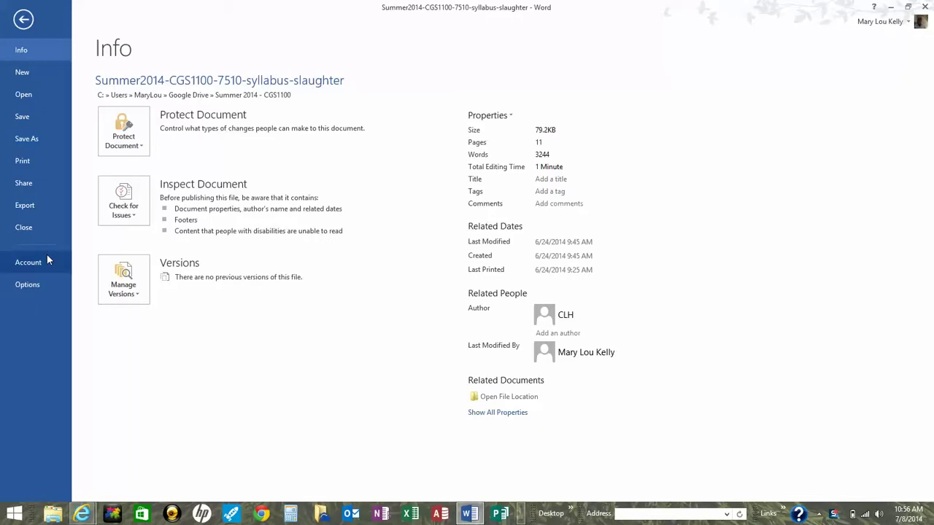
click(21, 162)
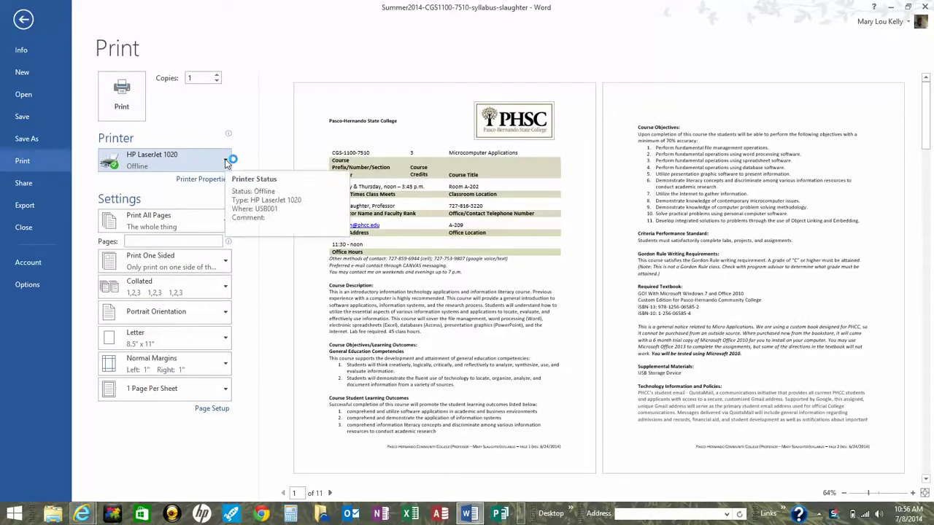
click(226, 161)
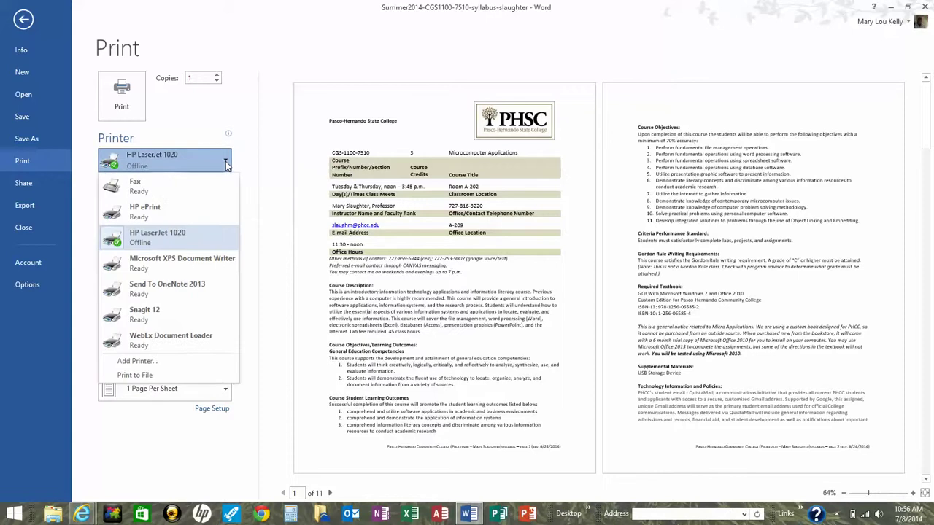
click(216, 266)
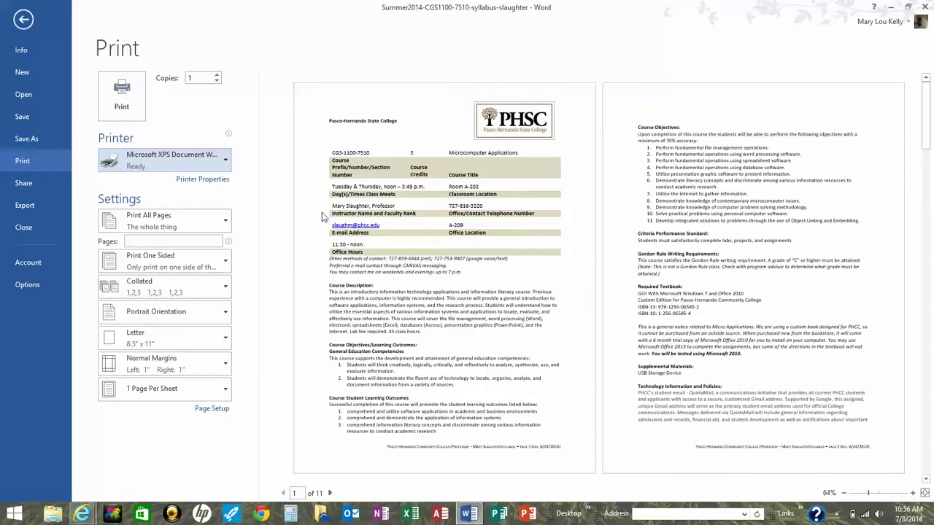
Step: Page through the print preview to the Lesson Plan for Summer 2014 and set the pages to print to 10-11
click(199, 241)
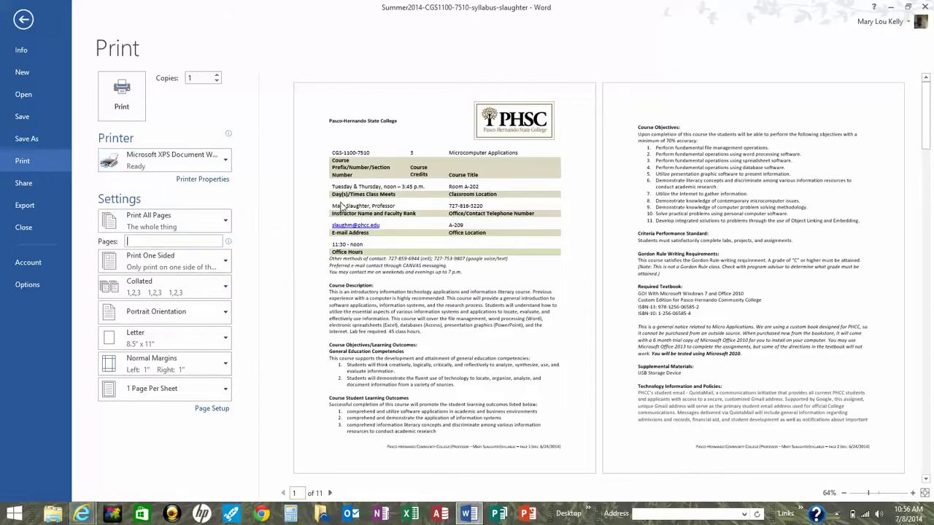
click(329, 494)
click(329, 494)
click(330, 494)
click(330, 494)
click(329, 494)
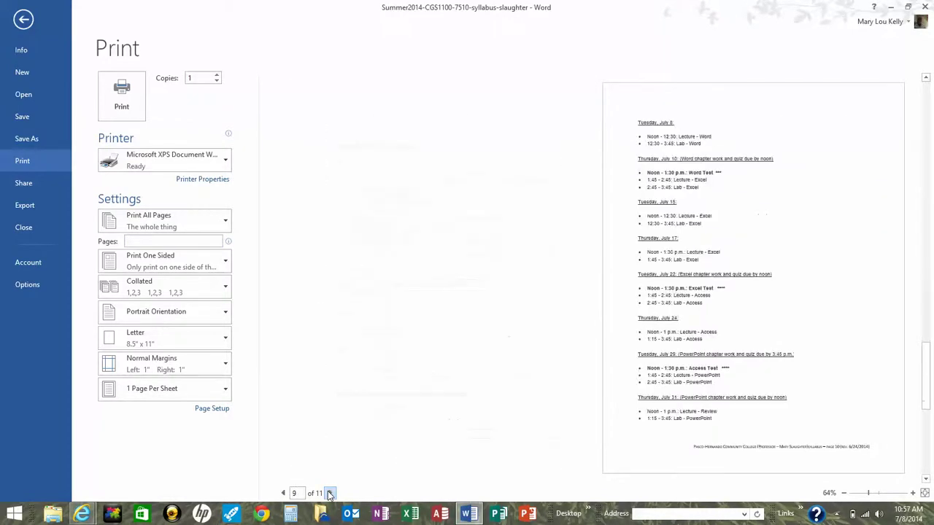
click(329, 494)
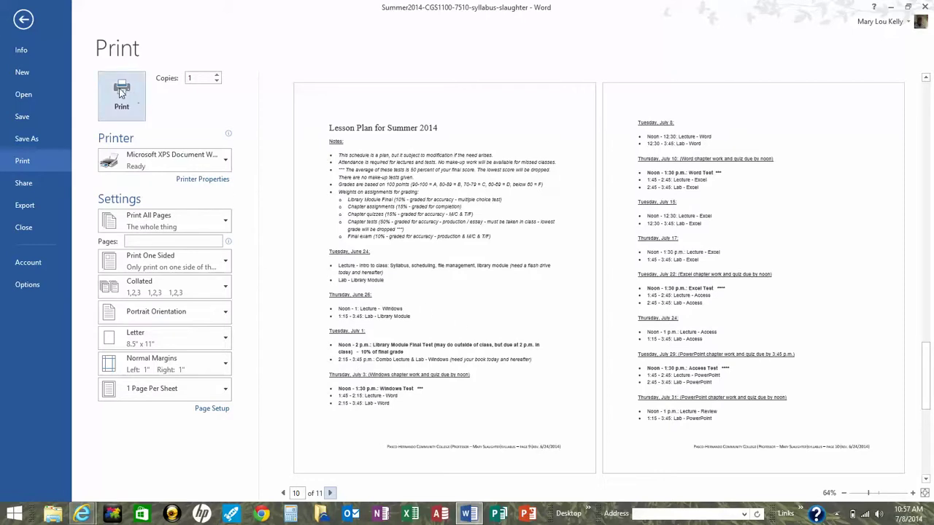
click(137, 243)
text(10-)
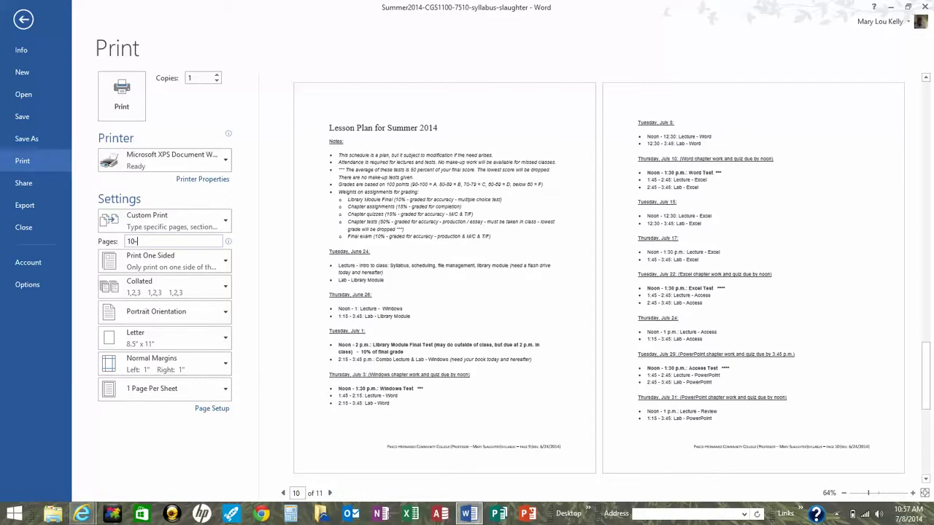
text(11)
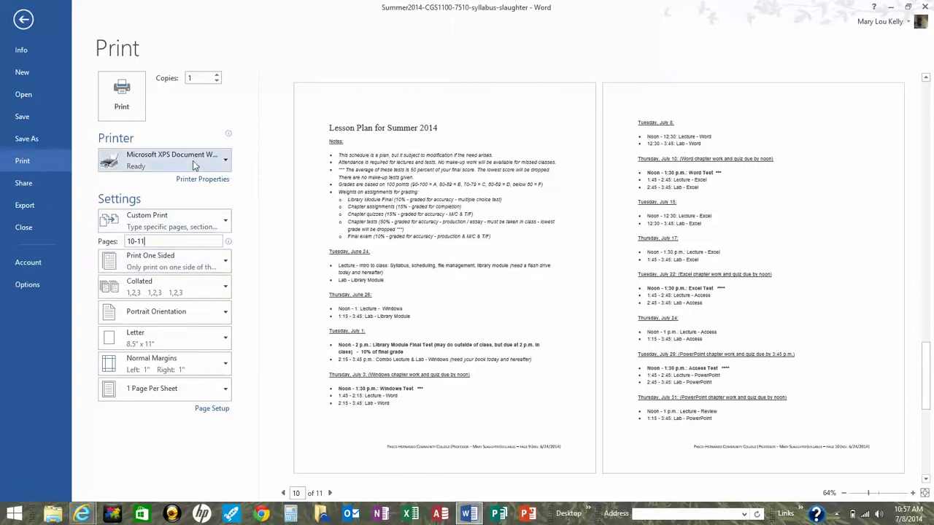
Step: Start the print output and choose the Videos folder in Google Drive as its save location
click(128, 107)
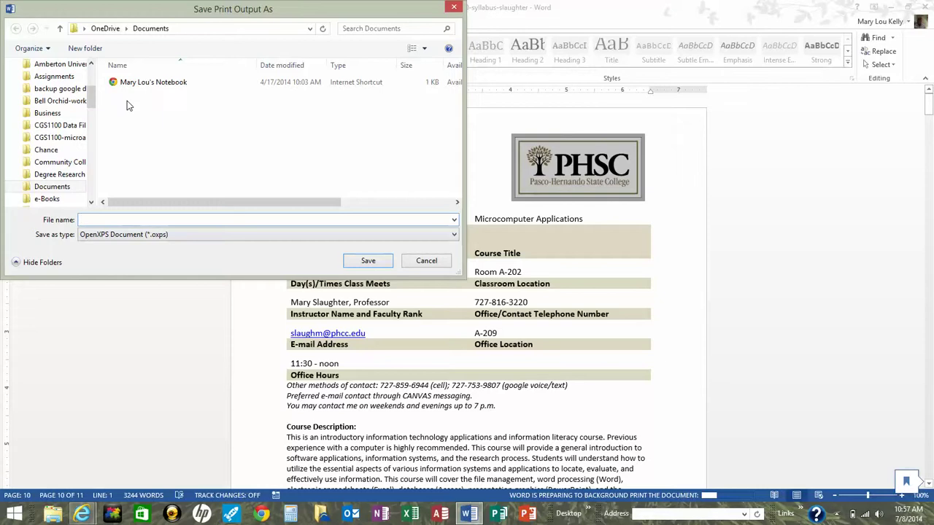
drag(92, 94, 91, 81)
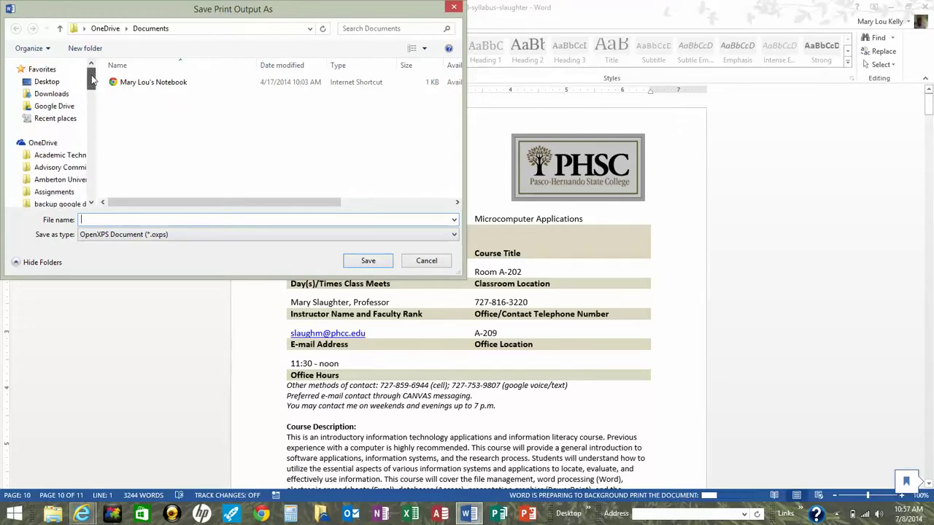
click(63, 107)
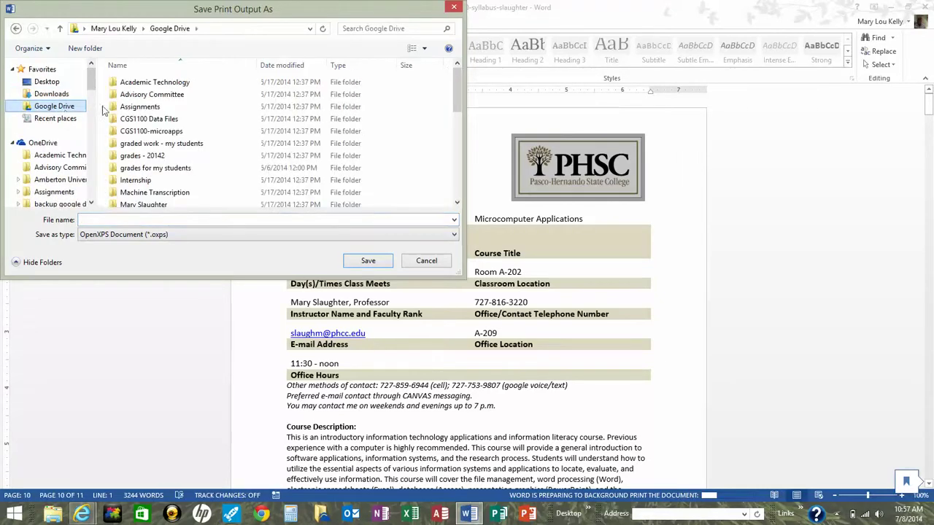
drag(93, 93, 93, 132)
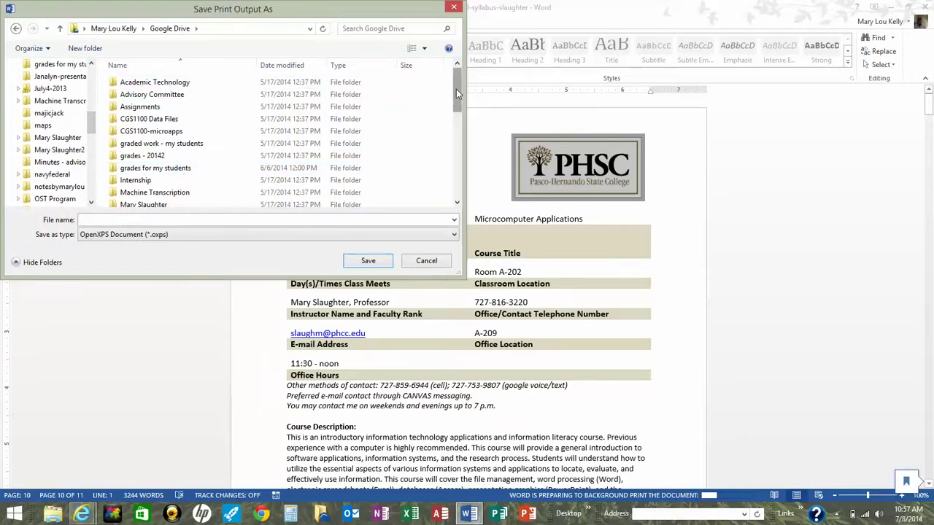
drag(456, 89, 461, 179)
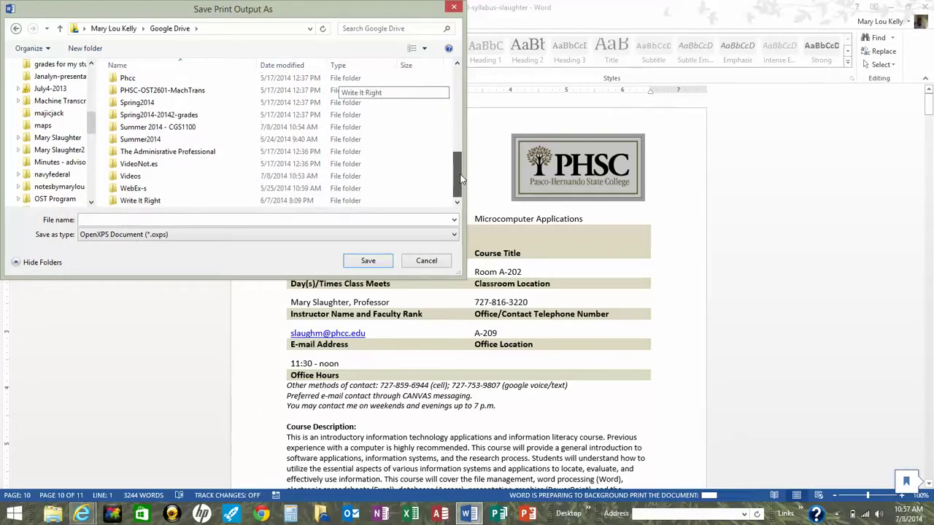
double_click(255, 181)
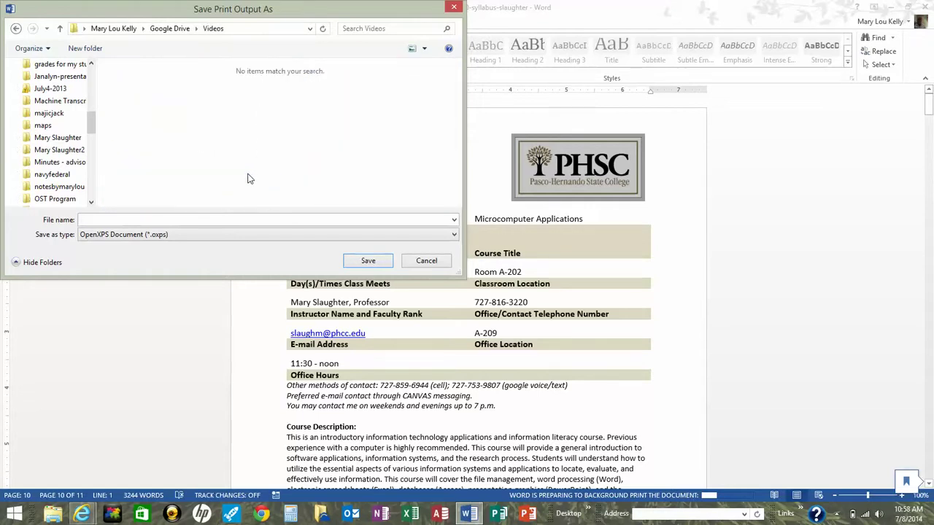
Step: Name the output file "CGS1100-LessonPlan-sample-for-video on xps files" and save it as an OpenXPS document
click(125, 220)
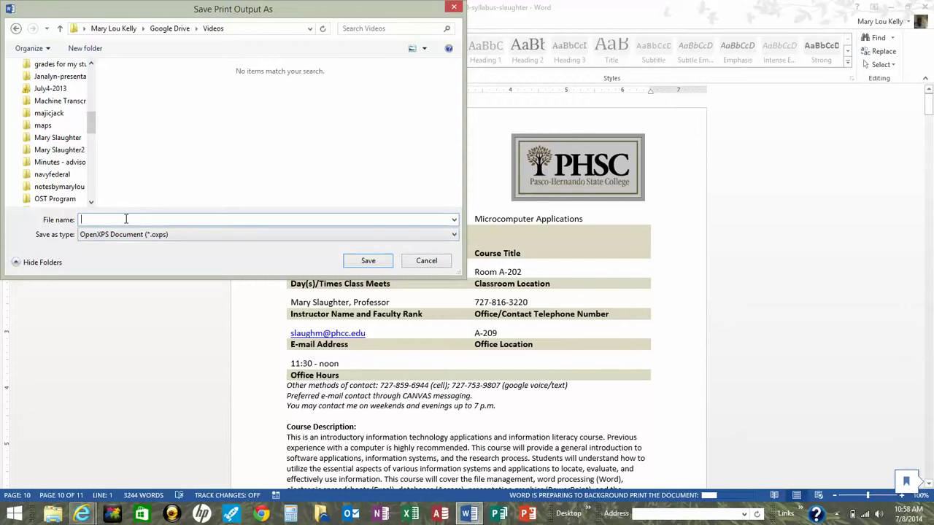
text(CGS1100-LessonPlan-sample-fo)
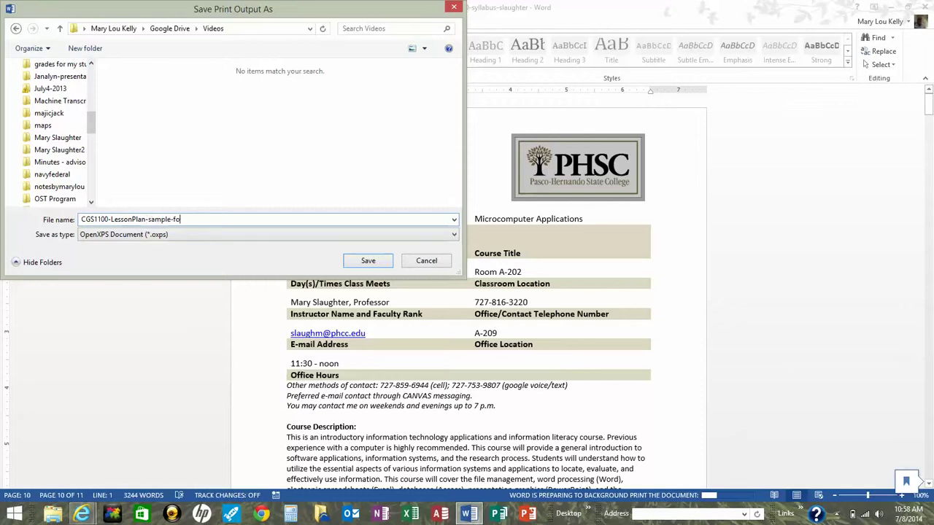
text(r-vido)
key(BackSpace)
text(eo on xps files)
click(365, 262)
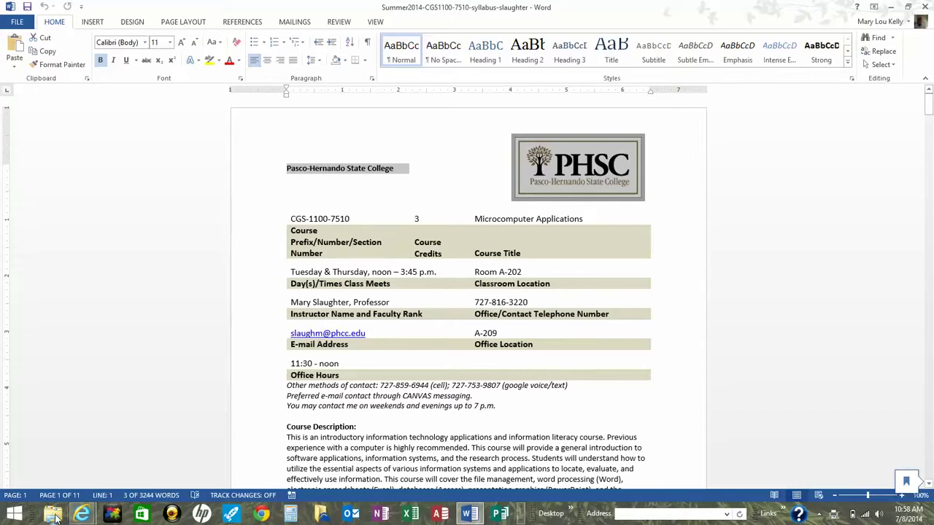
Step: Switch to File Explorer, go to Google Drive's Videos folder, and view the saved lesson plan XPS file in Reader
click(54, 516)
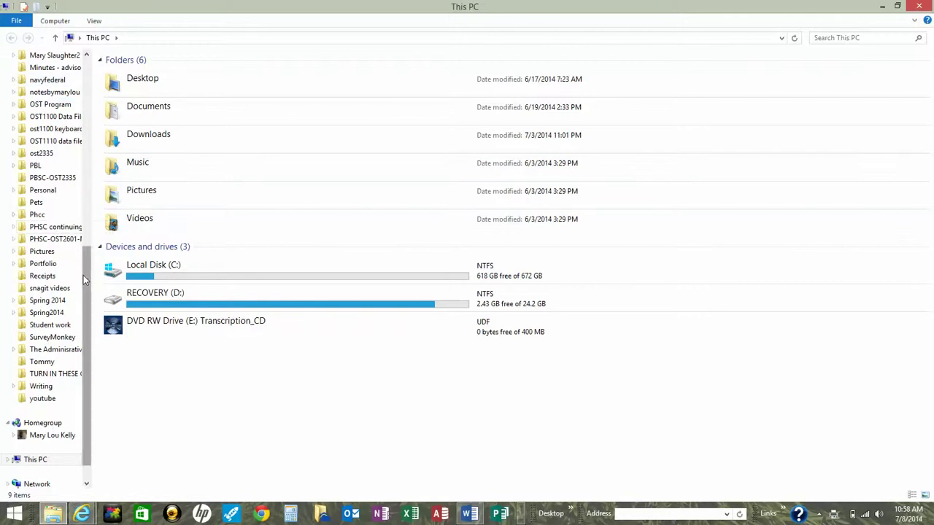
drag(88, 279, 84, 93)
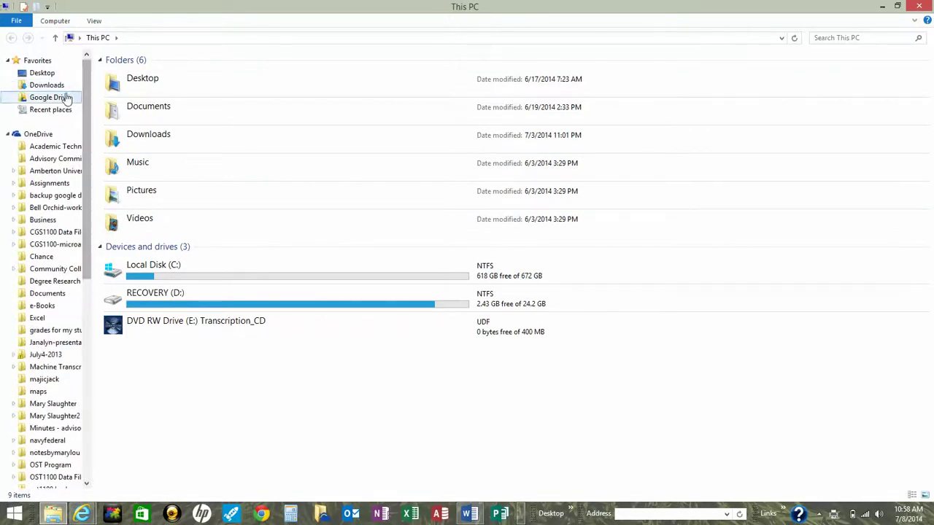
click(65, 98)
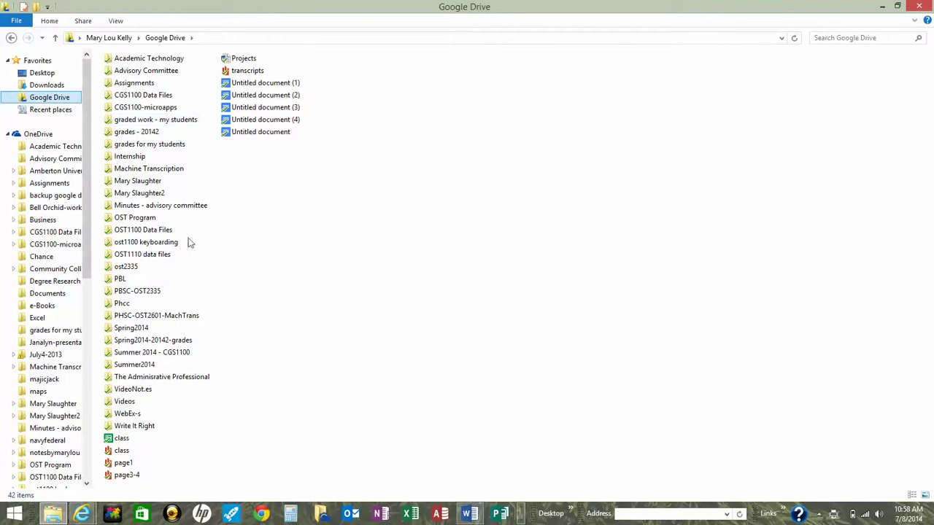
double_click(125, 402)
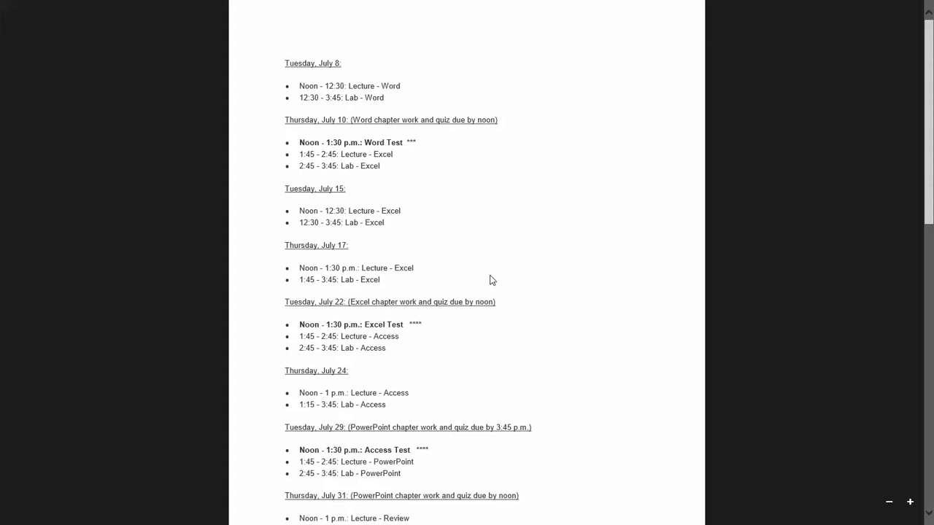
scroll(511, 285, up, 1)
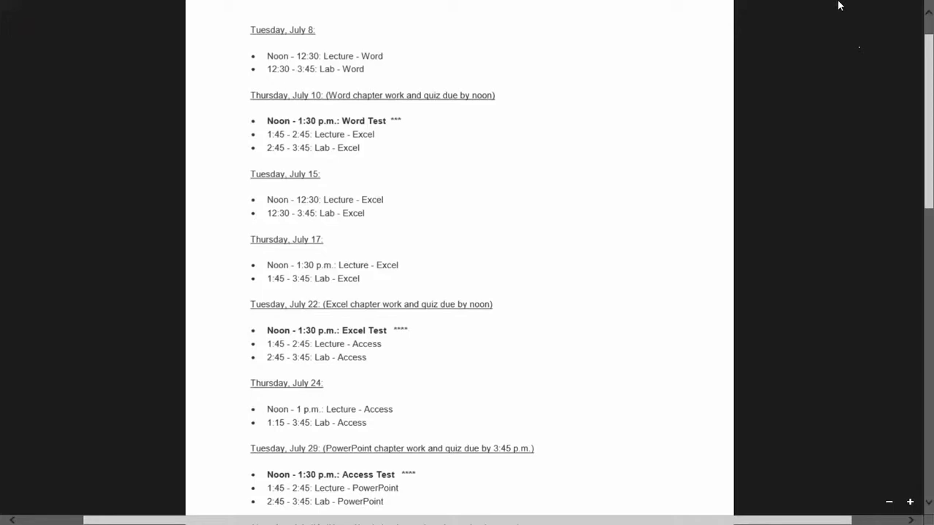
mouse_move(839, 6)
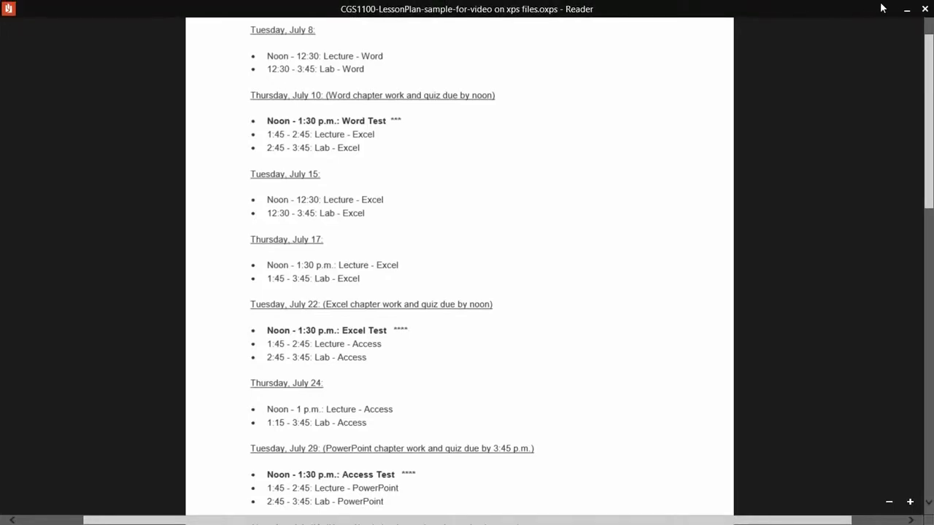